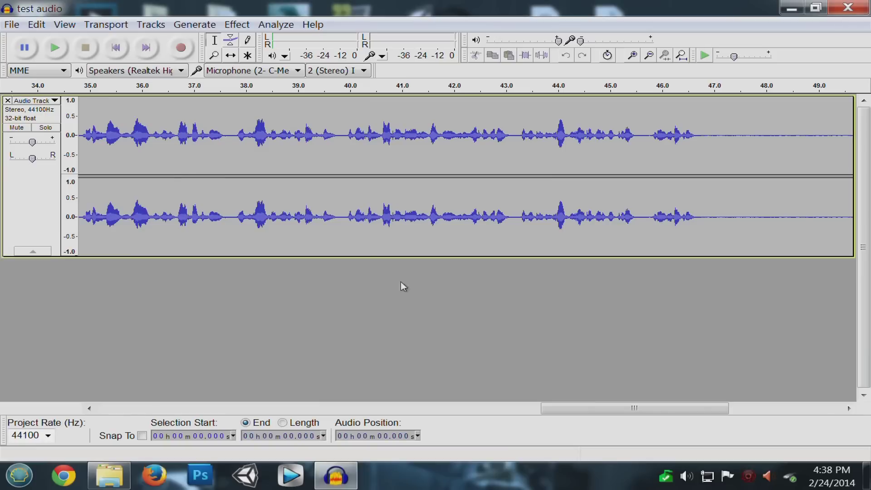
left_click_drag(582, 404, 277, 357)
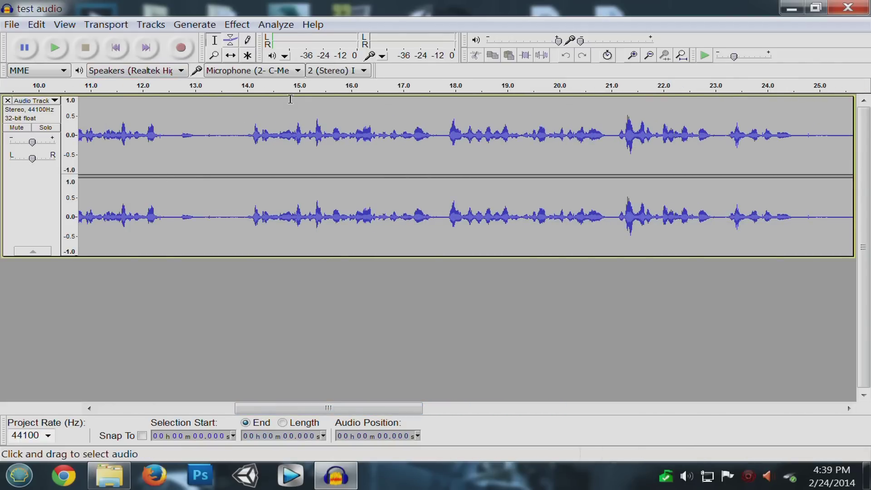
left_click(273, 72)
left_click(273, 72)
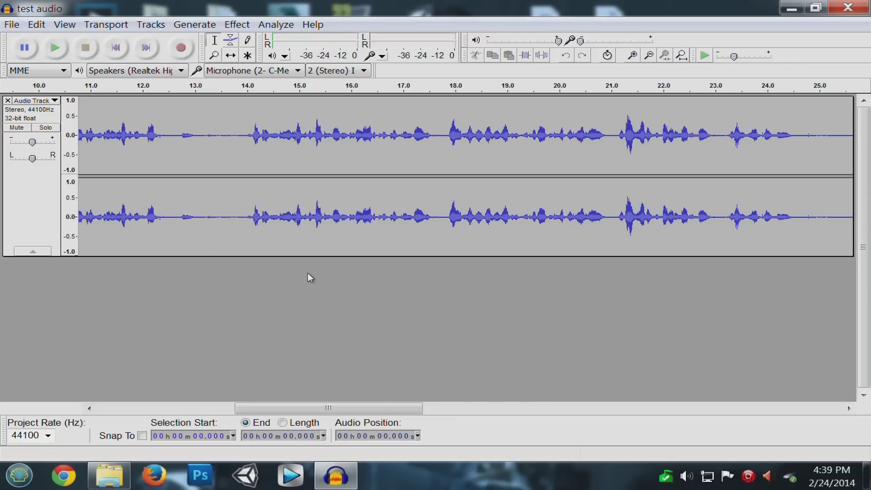
left_click(12, 25)
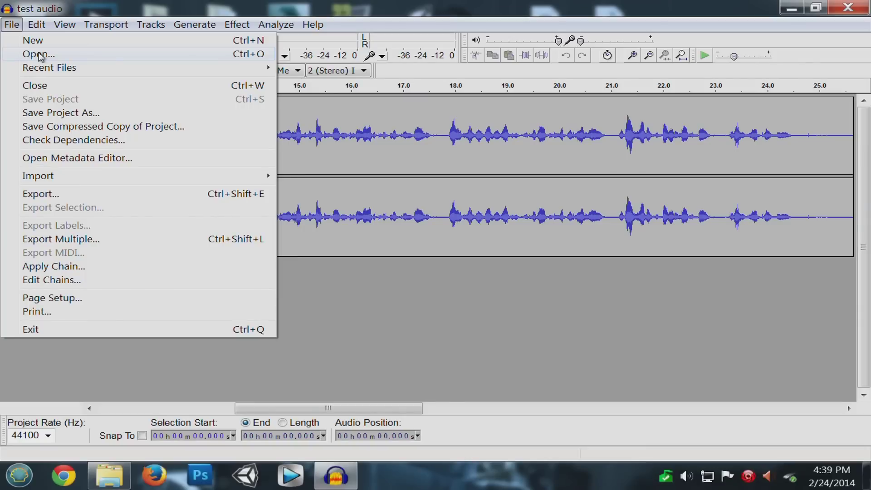
mouse_move(194, 24)
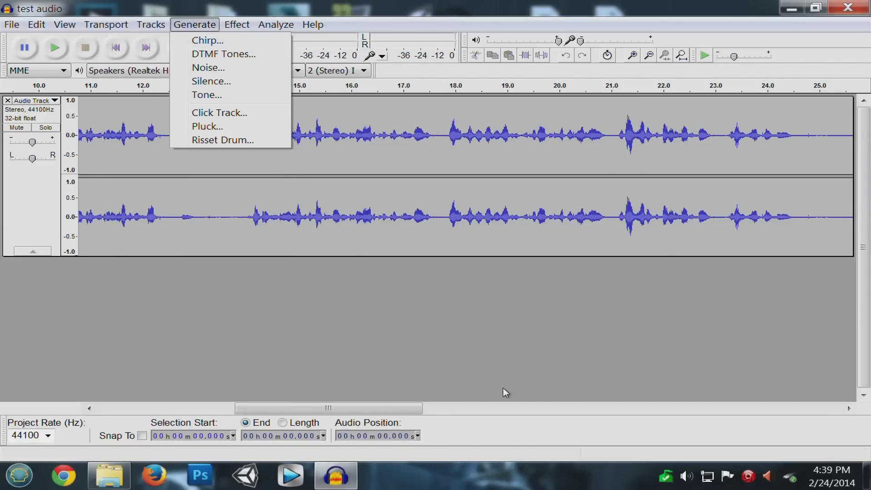
left_click(394, 316)
left_click_drag(392, 407, 335, 382)
left_click_drag(377, 404, 231, 368)
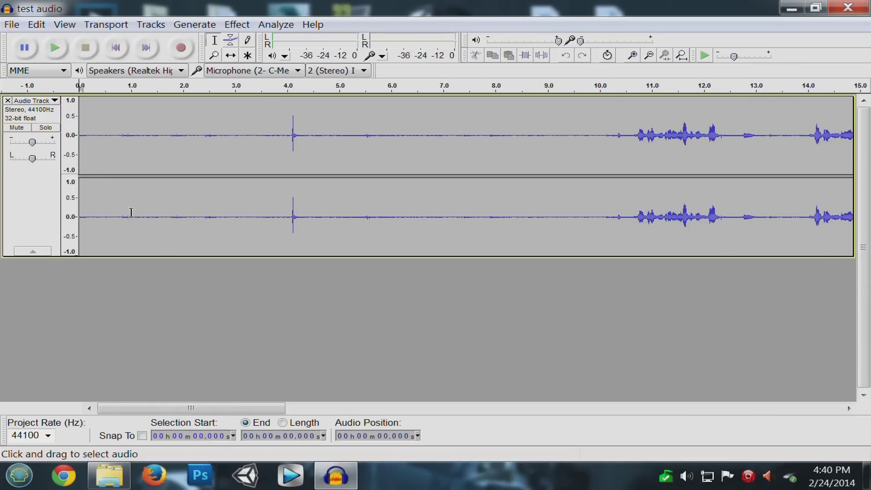
Step: Try out several selections in the quiet stretch before the first speech, ending with one from about 5.1 to 9.9 s
left_click_drag(122, 212, 547, 225)
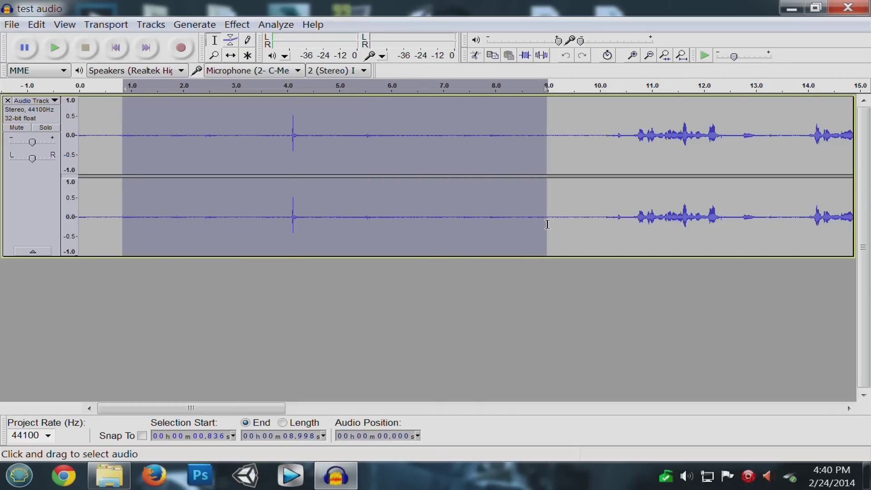
left_click(537, 339)
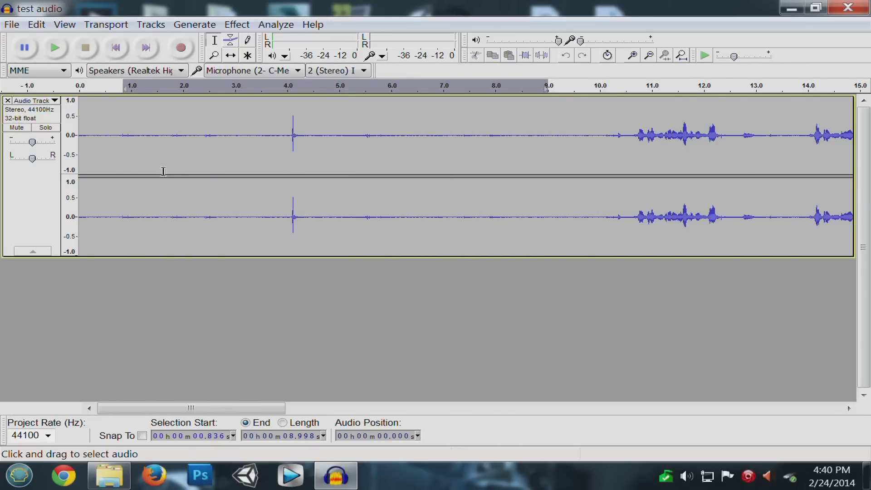
left_click_drag(287, 145, 298, 168)
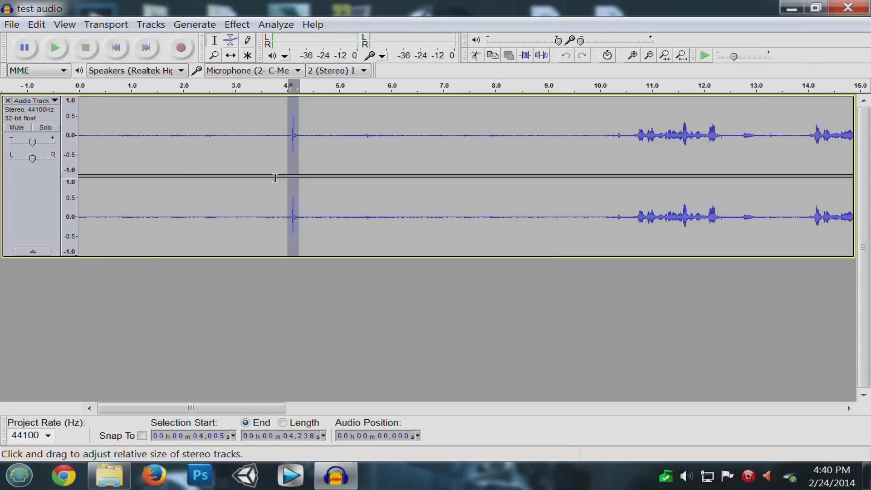
left_click(374, 272)
left_click_drag(346, 192, 594, 180)
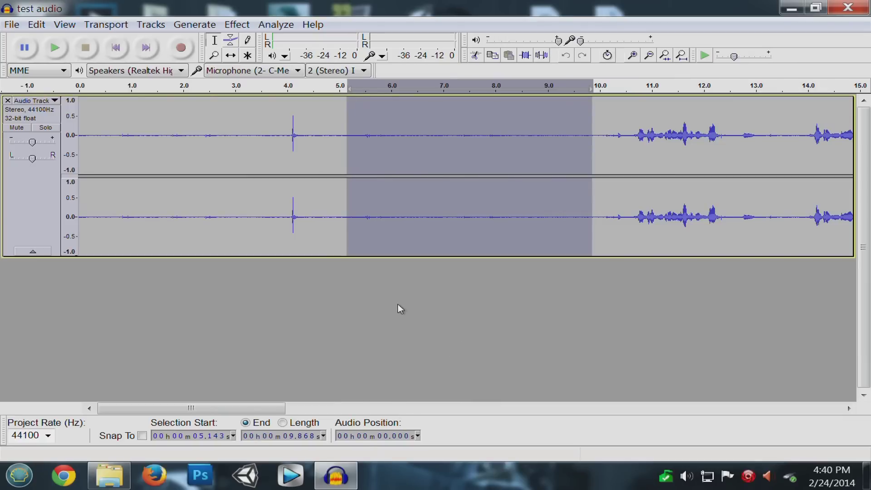
left_click_drag(276, 408, 299, 408)
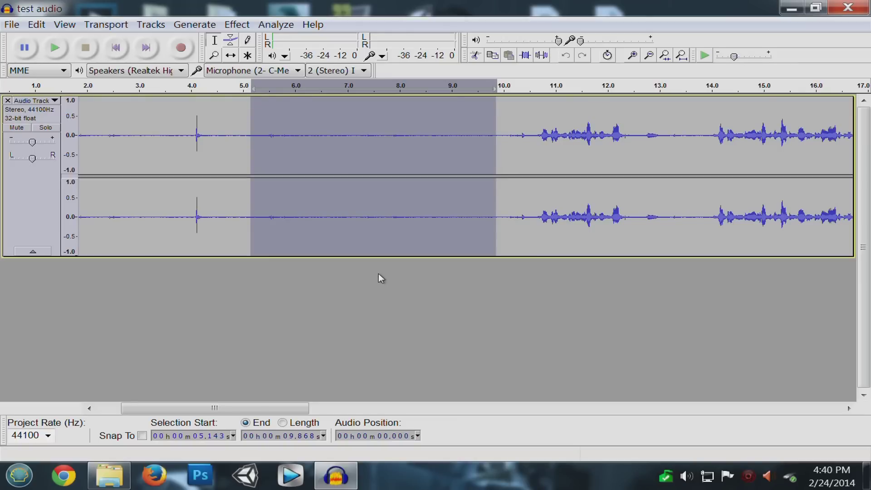
left_click(394, 309)
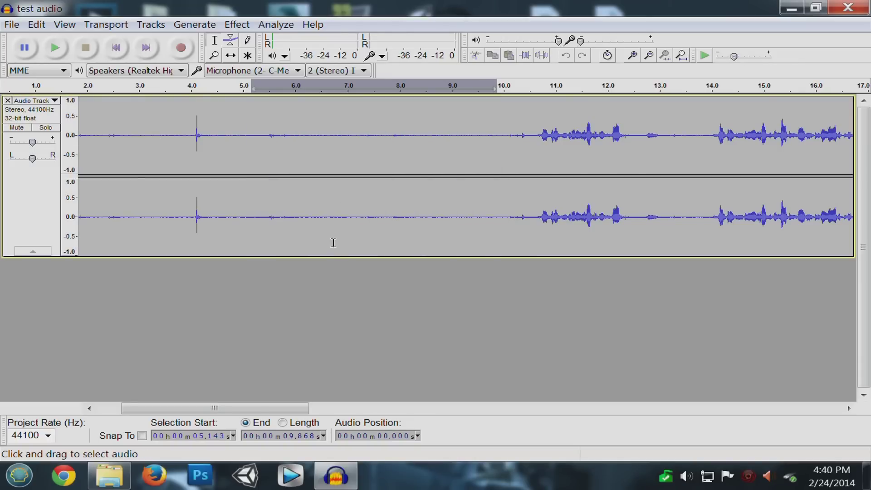
Step: Capture a noise profile for Noise Removal from the quiet stretch between about 5.9 and 9.6 s
left_click_drag(289, 162, 480, 166)
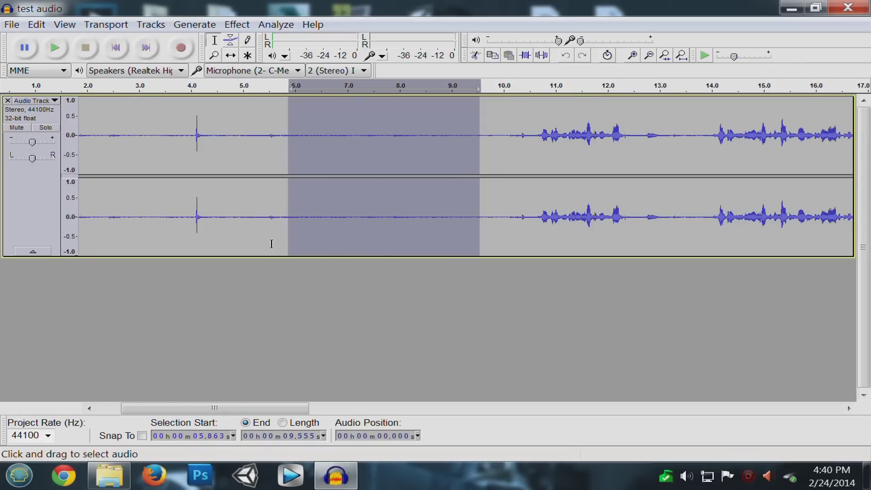
left_click(237, 27)
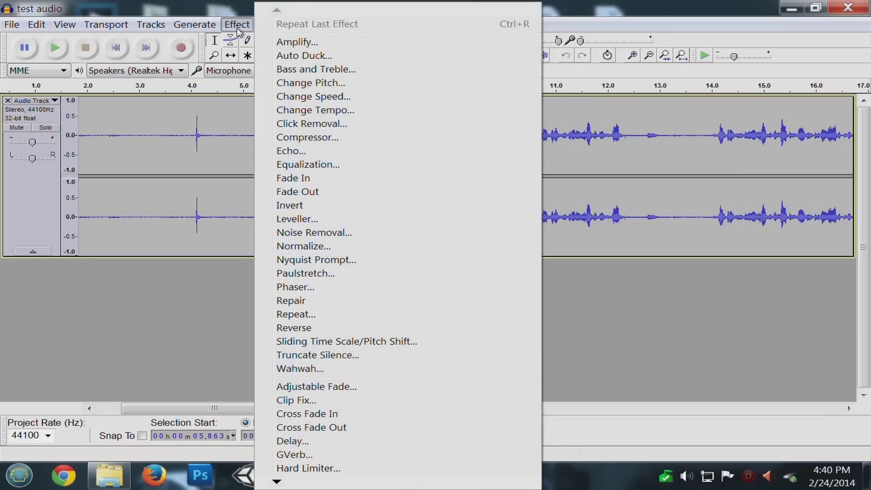
left_click(317, 232)
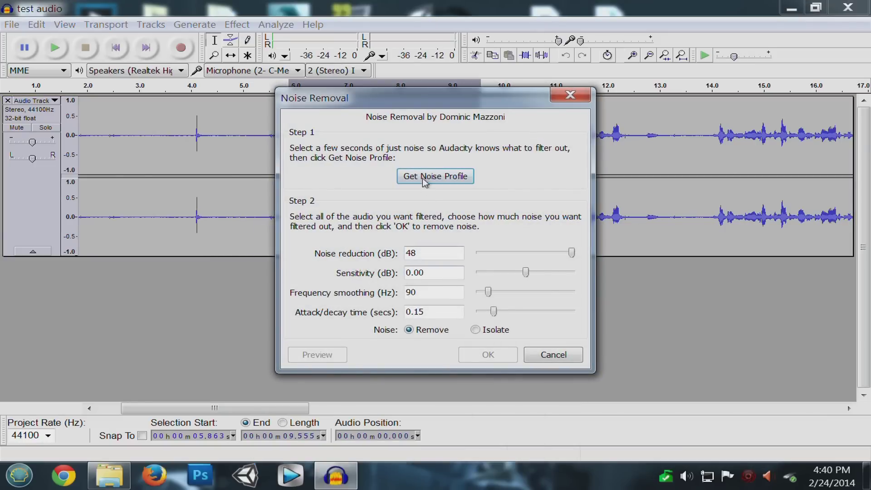
left_click(467, 186)
left_click(438, 288)
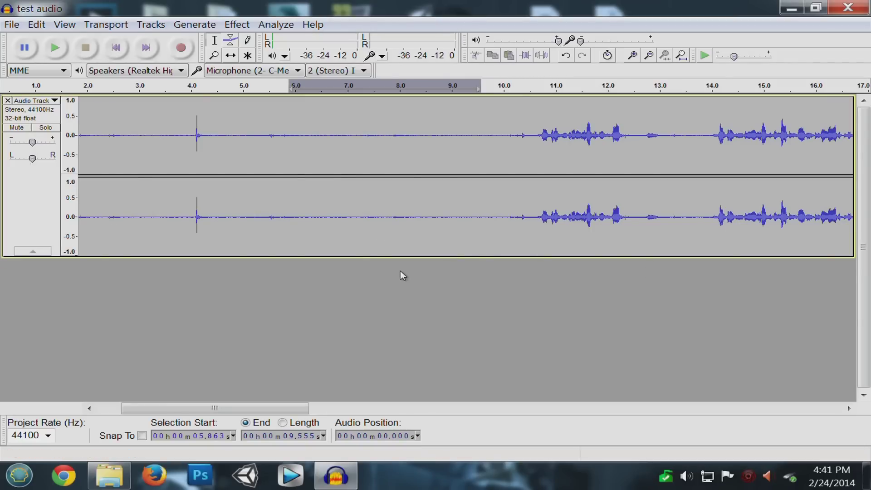
Step: Apply Noise Removal to the entire track with 48 dB noise reduction in Remove mode
key("ctrl+a")
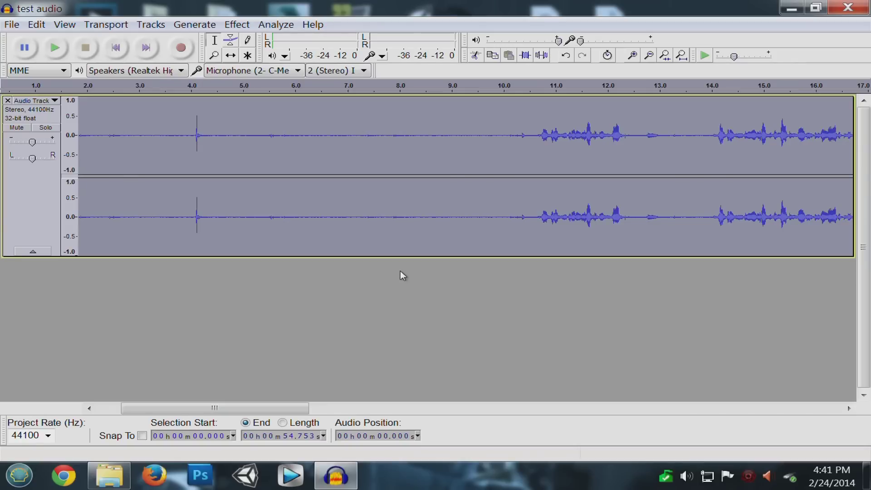
left_click(237, 24)
left_click(317, 233)
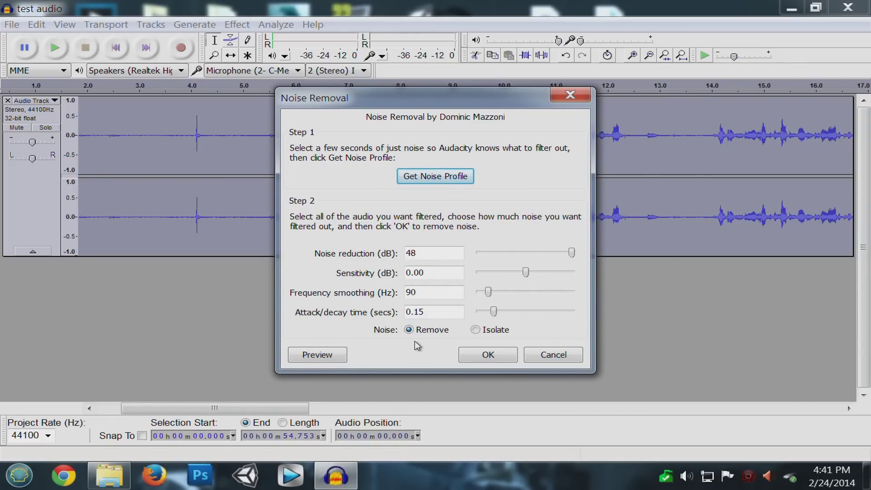
left_click(488, 354)
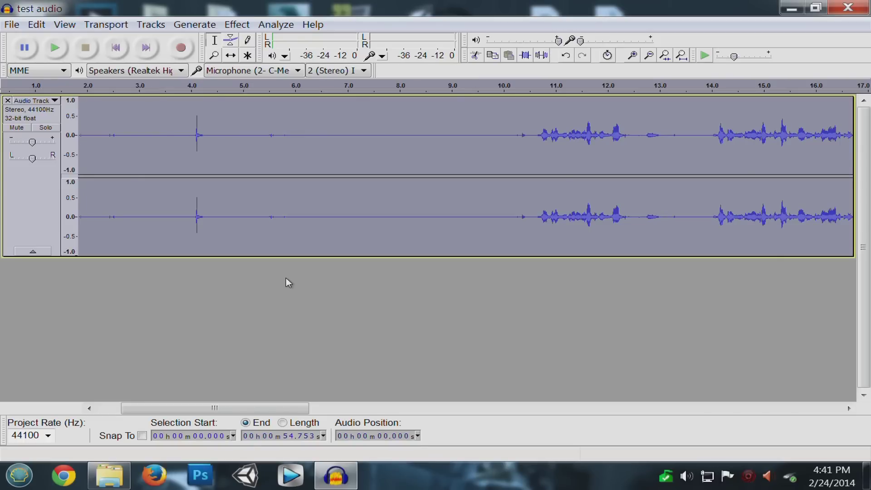
Step: Highlight the filtered quiet stretch from about 6.7 to 9.3 s to check it, and clear the selection
left_click(343, 281)
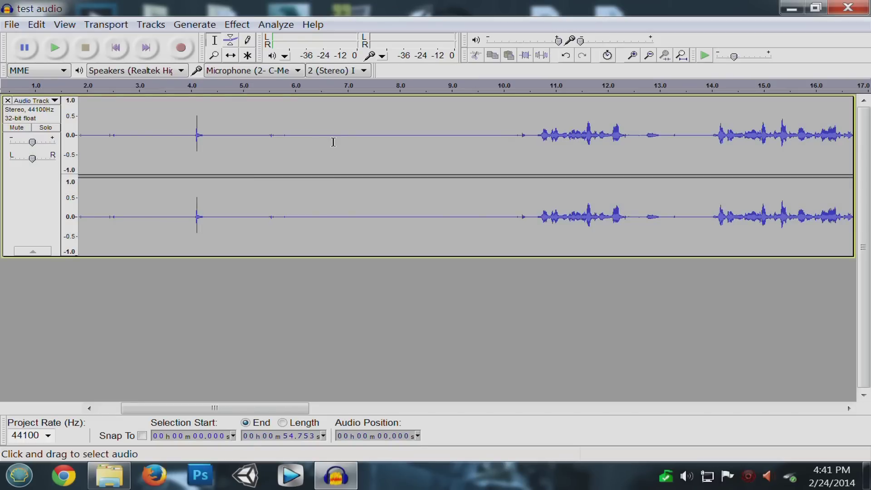
mouse_move(332, 143)
left_mouse_down()
mouse_move(457, 159)
mouse_move(467, 172)
left_mouse_up()
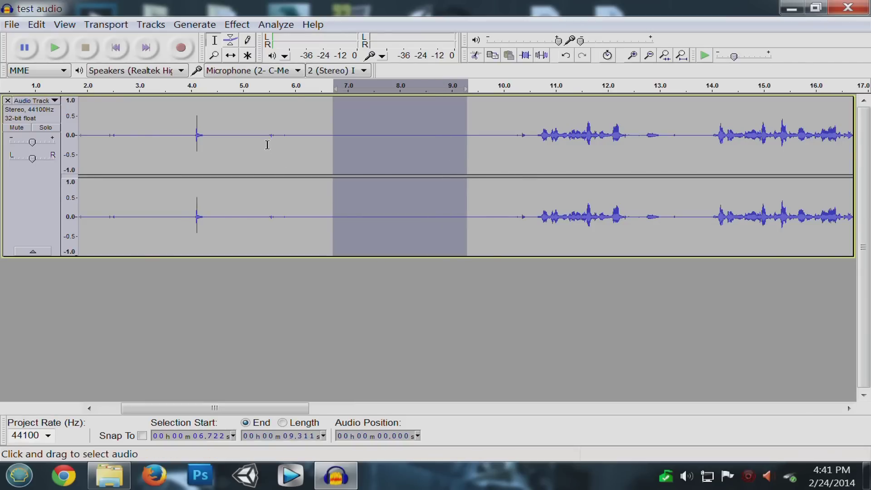
left_click(471, 186)
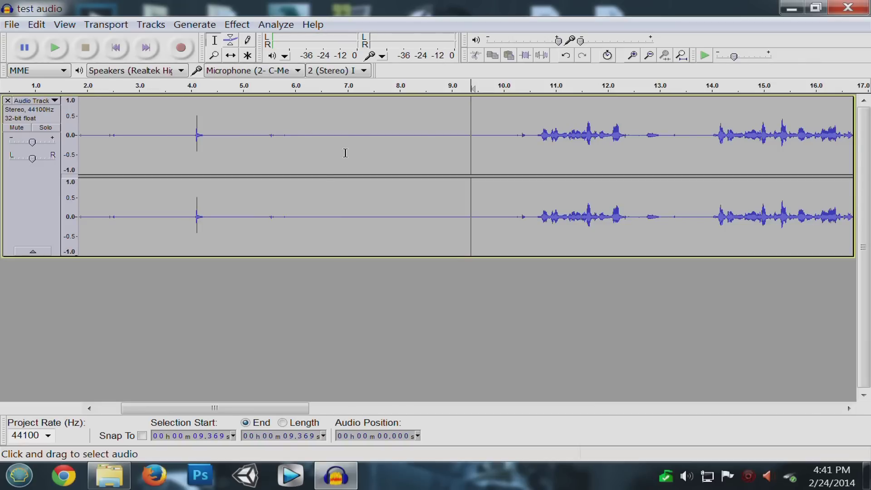
Step: Capture a new noise profile from the pause in speech between about 24.6 and 26.5 s
left_click_drag(282, 409, 602, 399)
left_click_drag(532, 385, 514, 379)
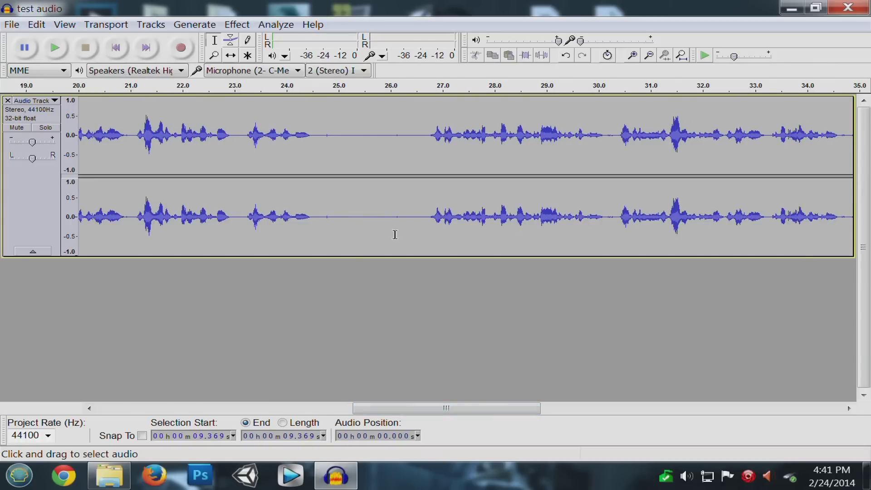
left_click_drag(319, 148, 414, 162)
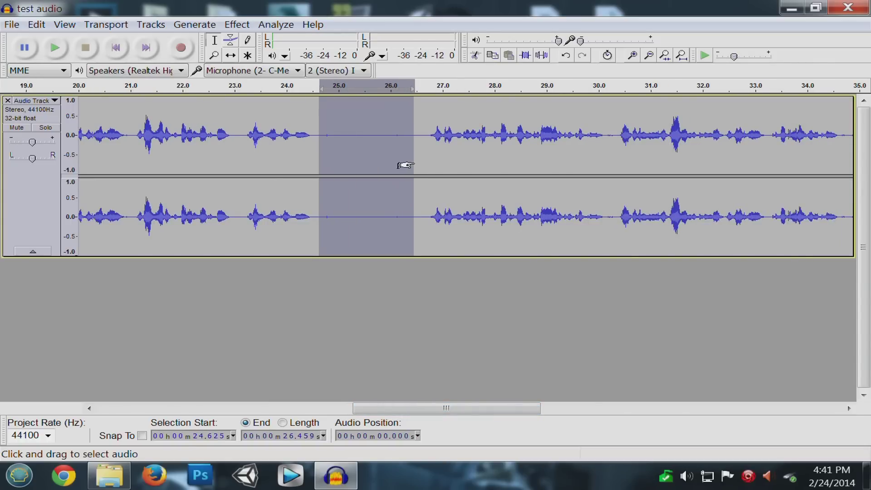
left_click(235, 29)
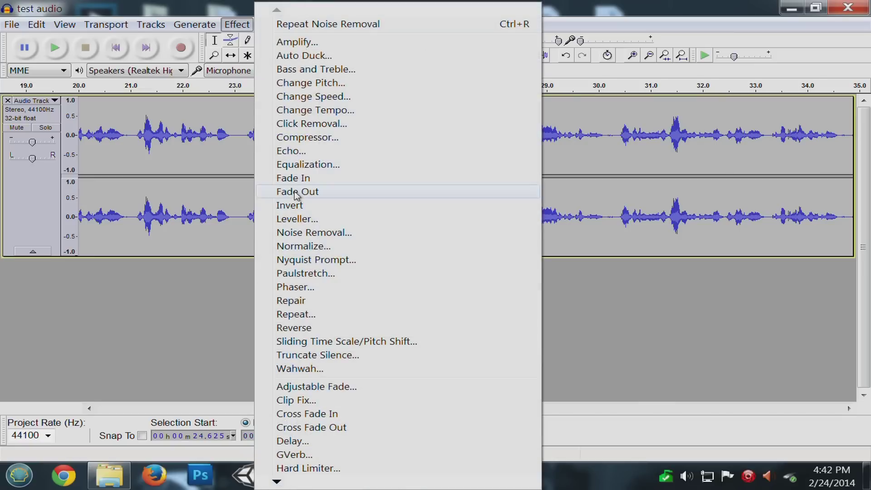
left_click(308, 233)
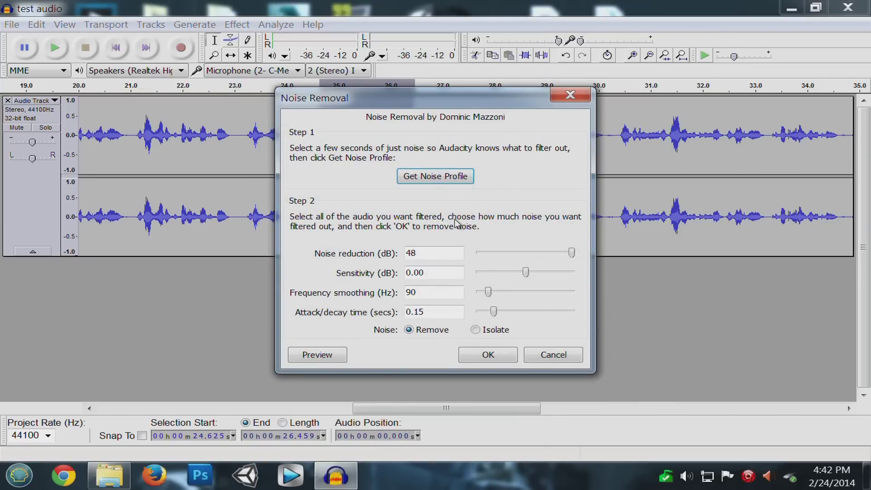
left_click(443, 180)
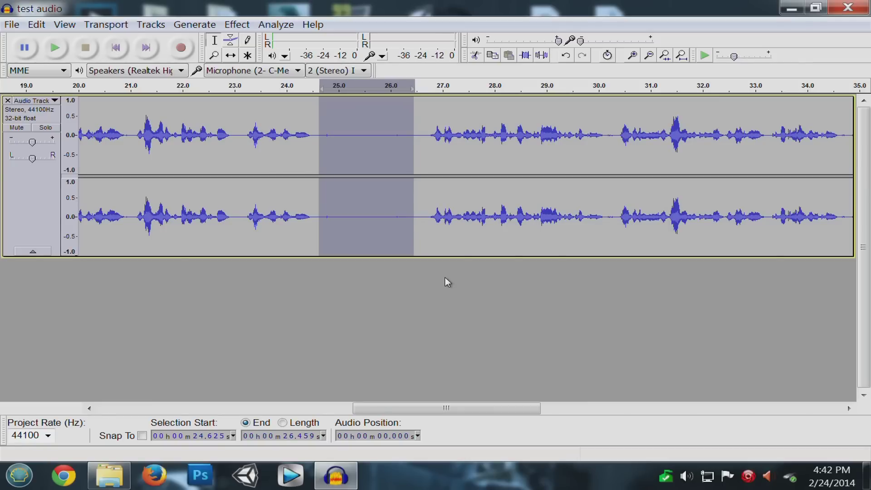
Step: Run a second Noise Removal pass over the entire track using the new profile, and deselect the audio
key("ctrl+a")
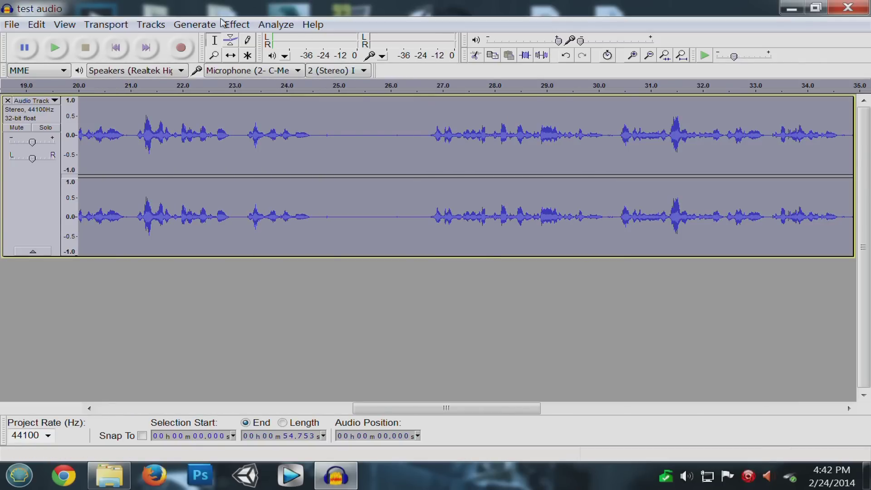
left_click(236, 24)
left_click(312, 233)
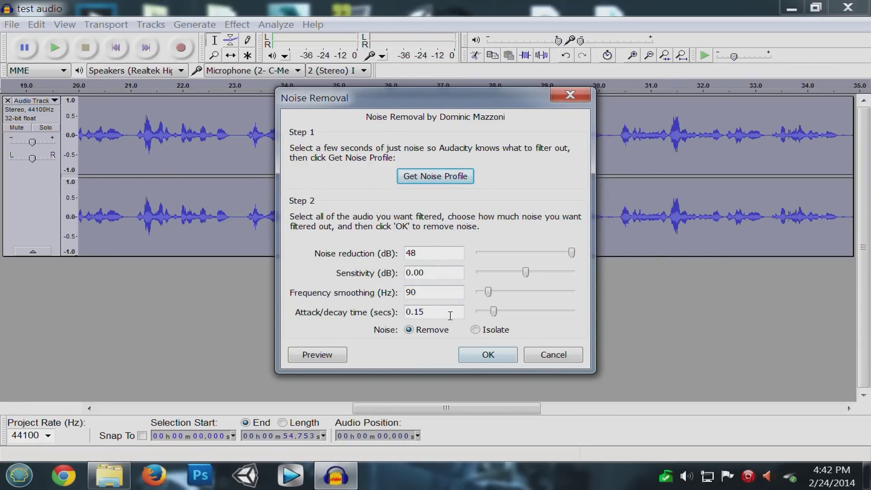
left_click(482, 358)
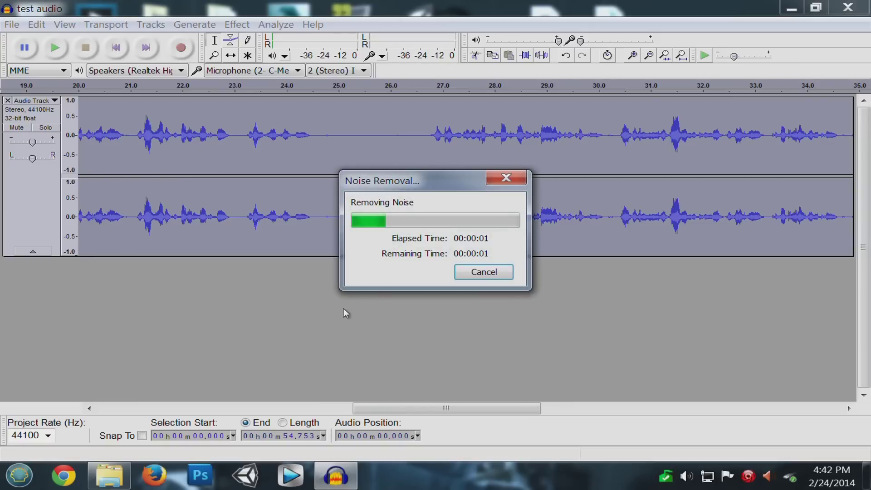
left_click(428, 318)
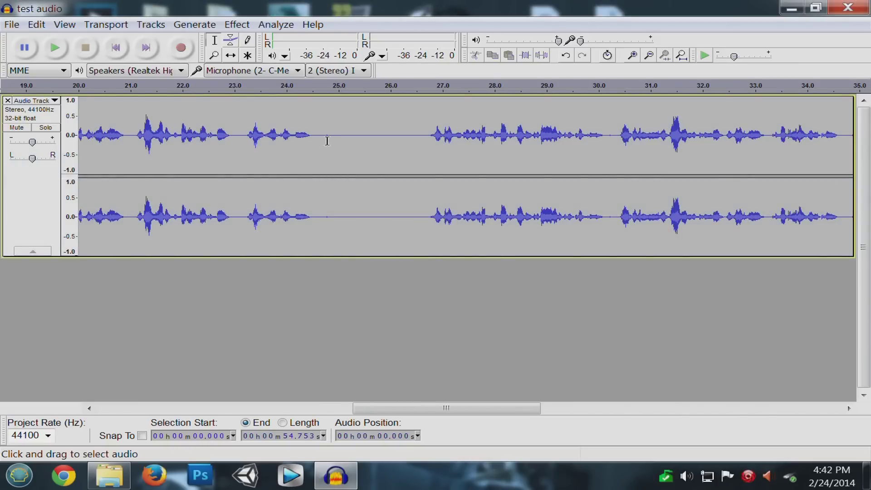
Step: Inspect the track's quiet tail for leftover noise, highlighting about 48.4 to 53.8 s, and clear the selection
left_click_drag(468, 408, 729, 356)
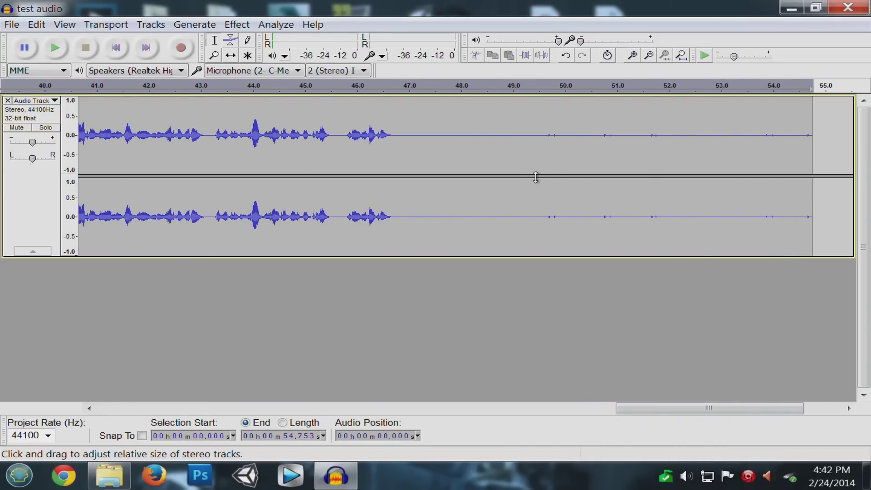
left_click_drag(527, 176, 608, 173)
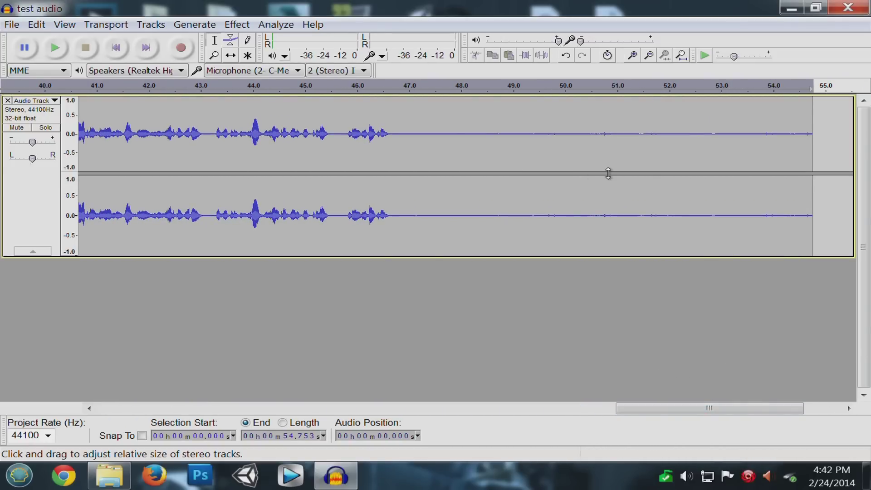
left_click(36, 24)
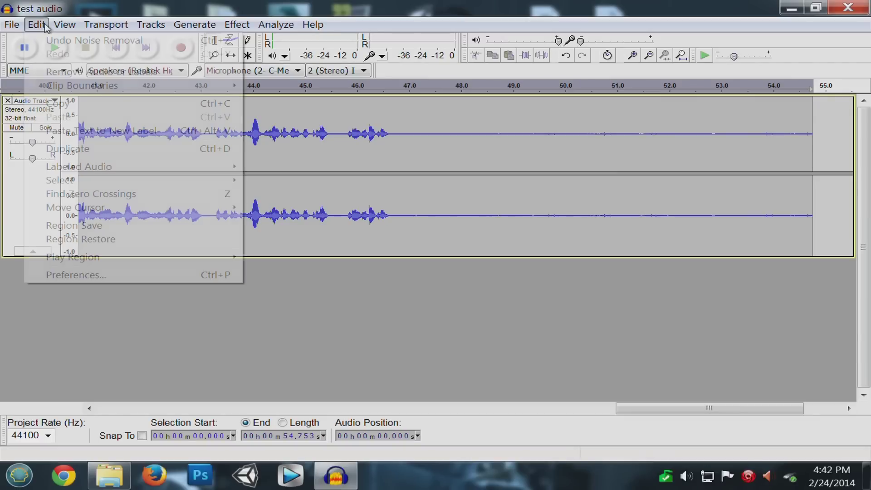
left_click(559, 337)
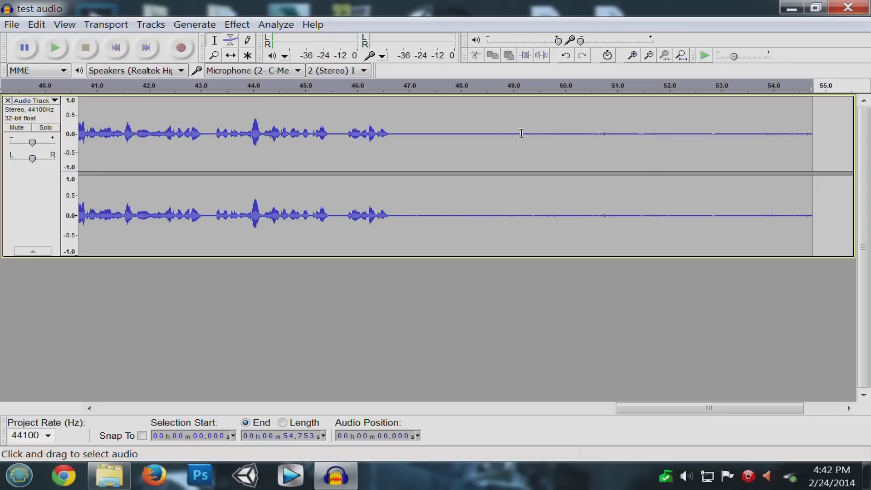
left_click_drag(484, 136, 763, 146)
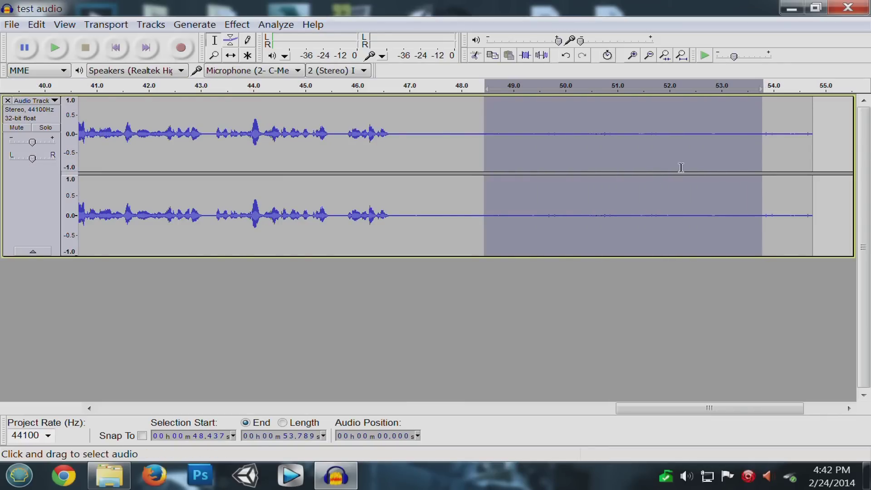
left_click(420, 182)
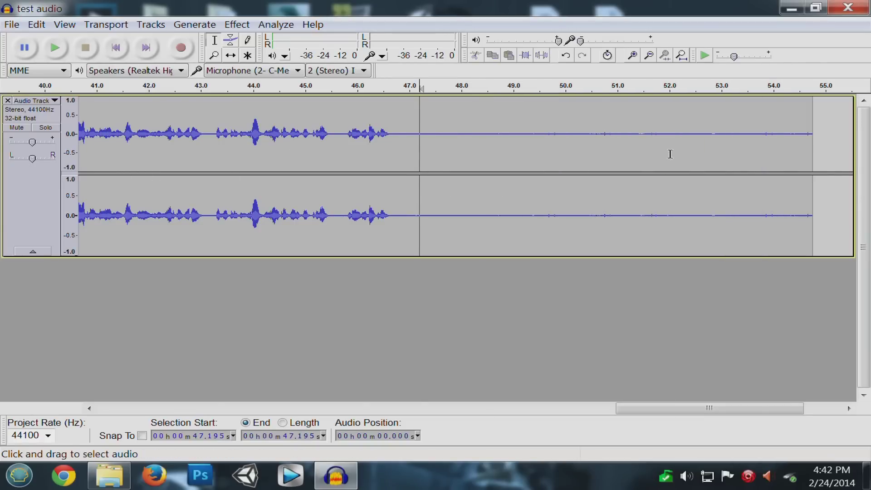
left_click_drag(837, 173, 835, 178)
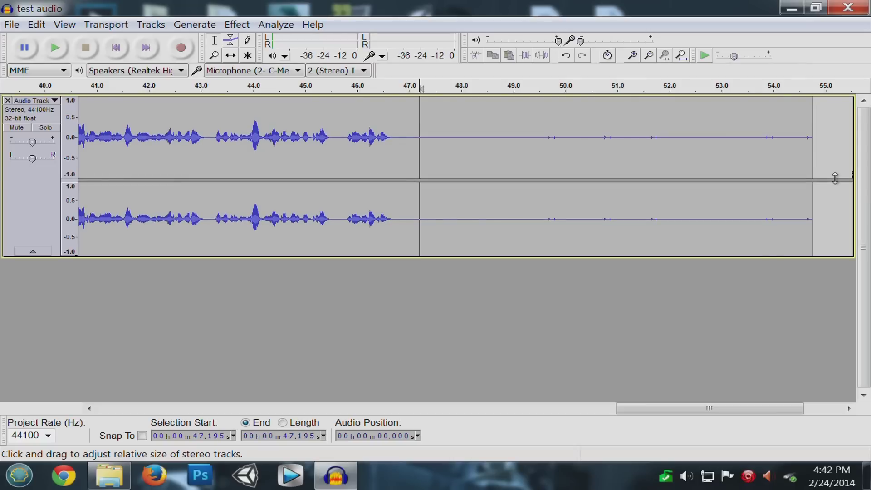
left_click_drag(503, 181, 615, 178)
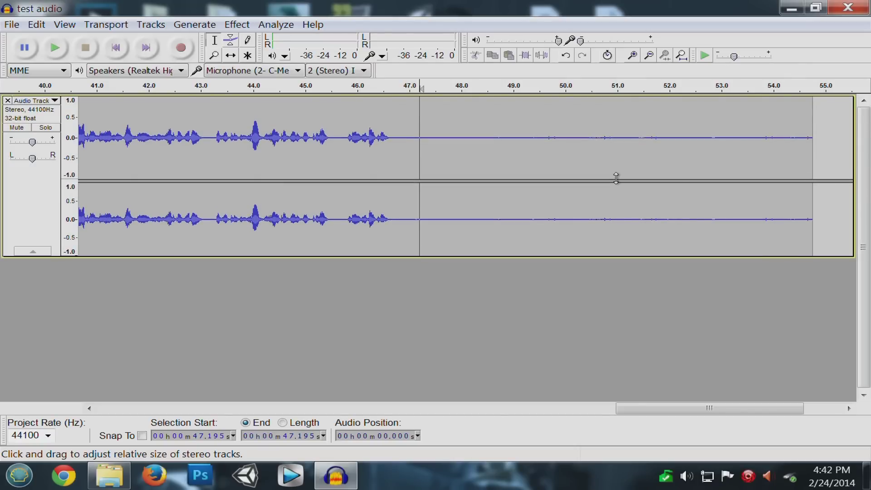
left_click_drag(840, 181, 825, 181)
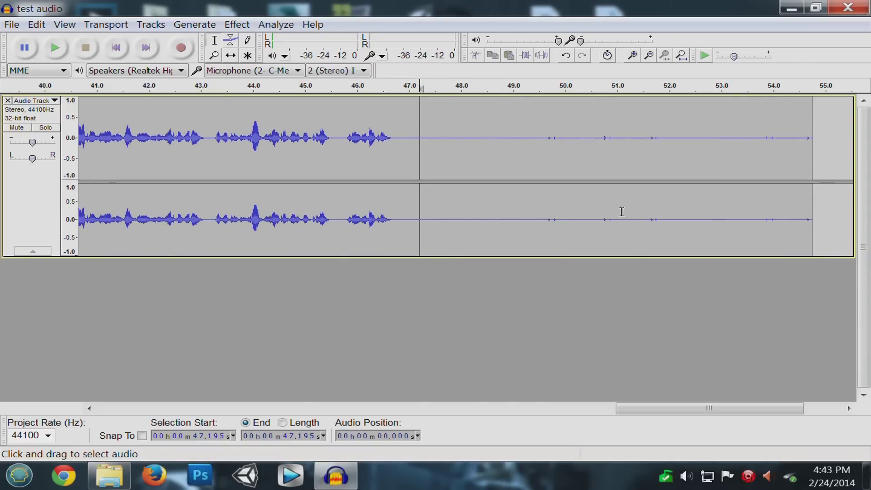
Step: Capture a noise profile from the quiet stretch between about 48.9 and 52.4 s near the track's end
left_click(518, 194)
left_click_drag(510, 137, 691, 146)
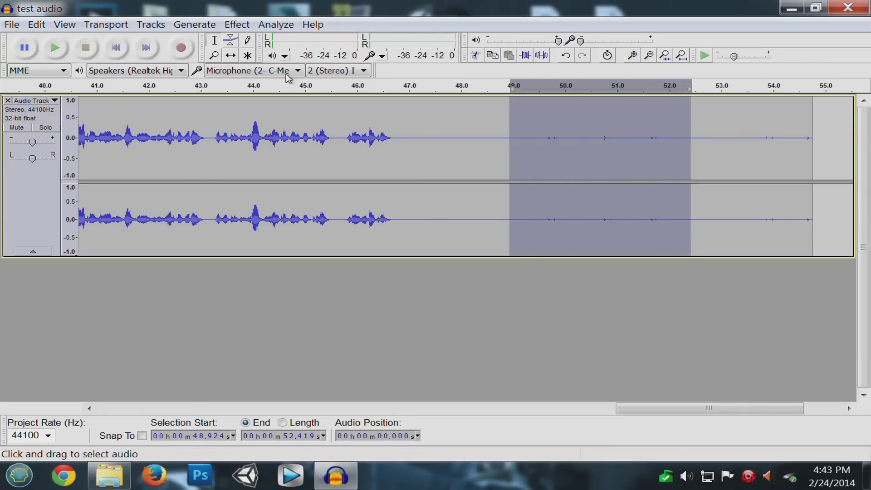
left_click(236, 24)
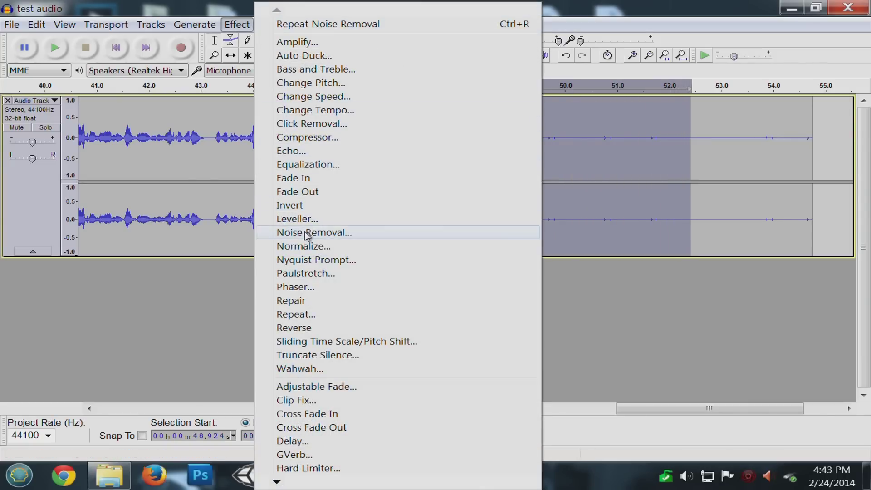
left_click(290, 232)
left_click(440, 178)
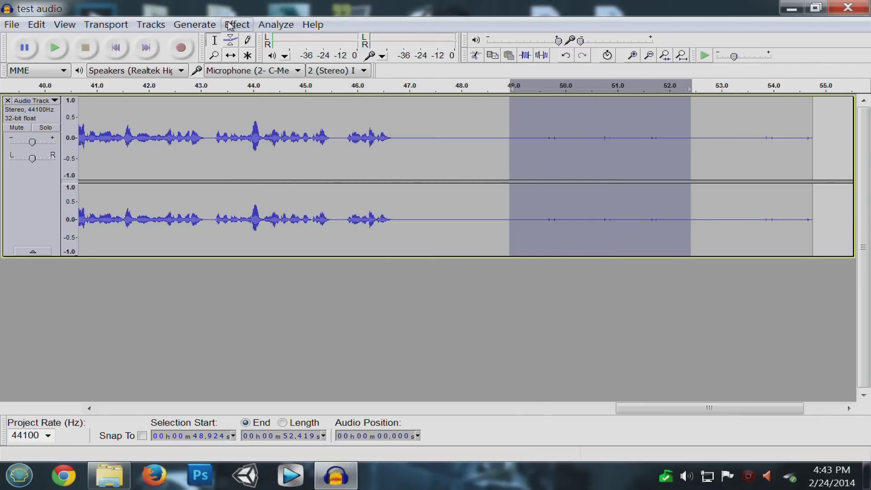
Step: Apply Noise Removal with 48 dB noise reduction in Remove mode to the selected stretch of quiet audio
left_click(237, 24)
left_click(320, 233)
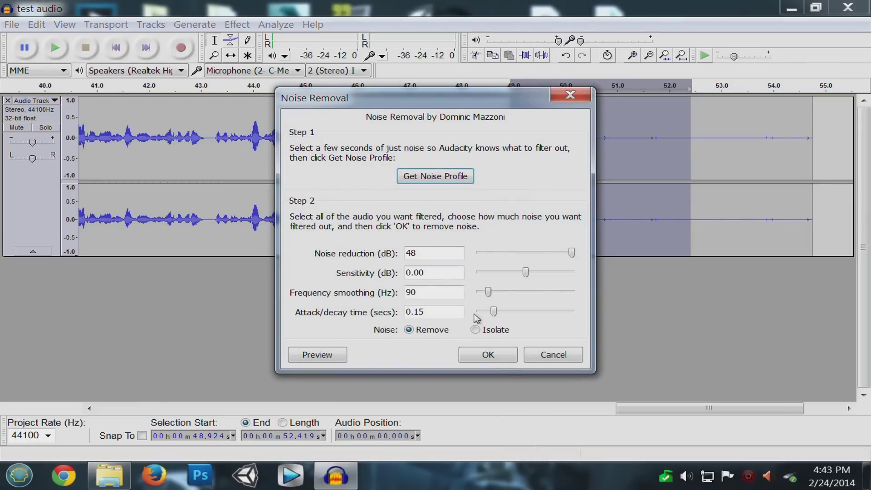
left_click(493, 359)
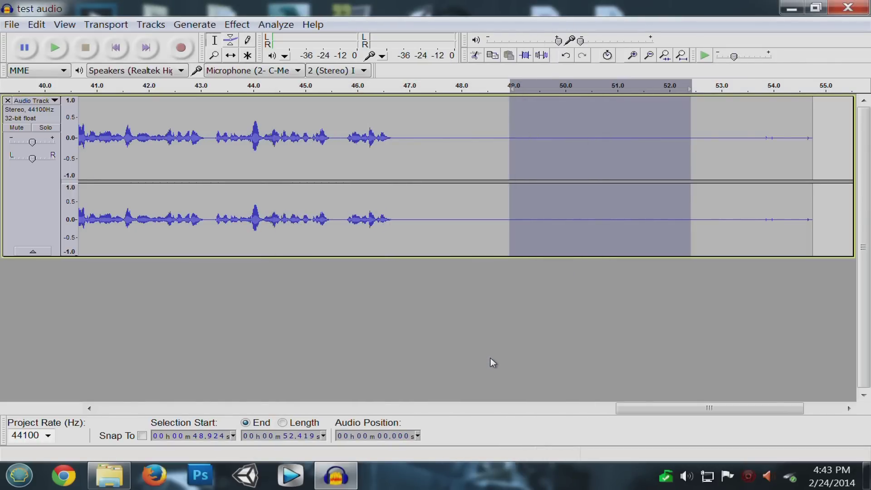
left_click(502, 350)
Step: Look through the filtered waveform from its end back to the start, checking the speech and the pauses
left_click_drag(649, 406, 655, 344)
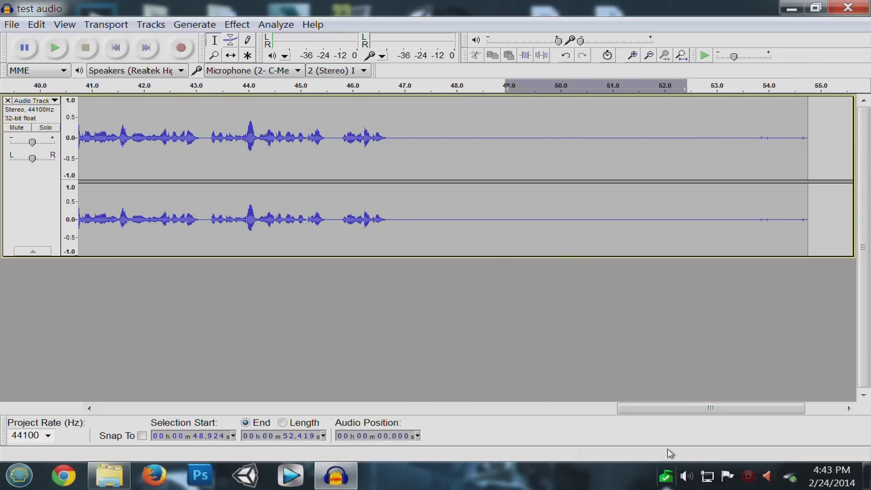
left_click_drag(685, 408, 139, 383)
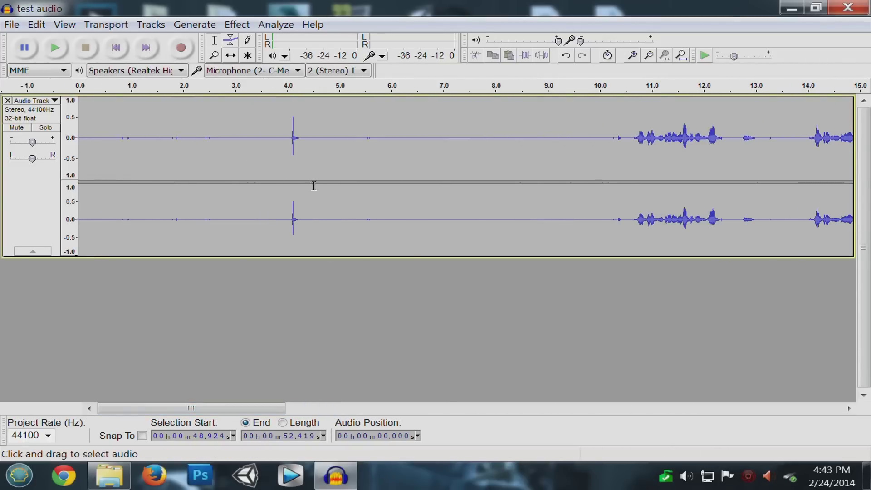
left_click_drag(257, 411, 386, 409)
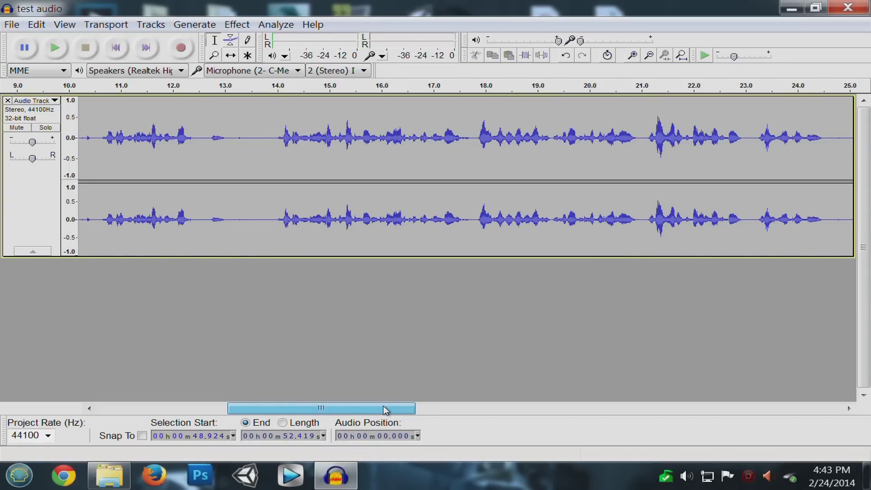
left_click_drag(385, 410, 475, 425)
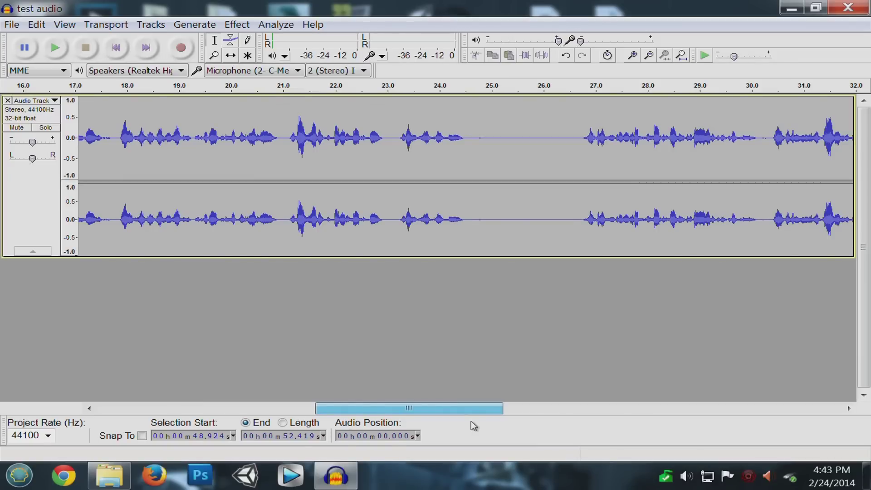
left_click_drag(471, 410, 413, 414)
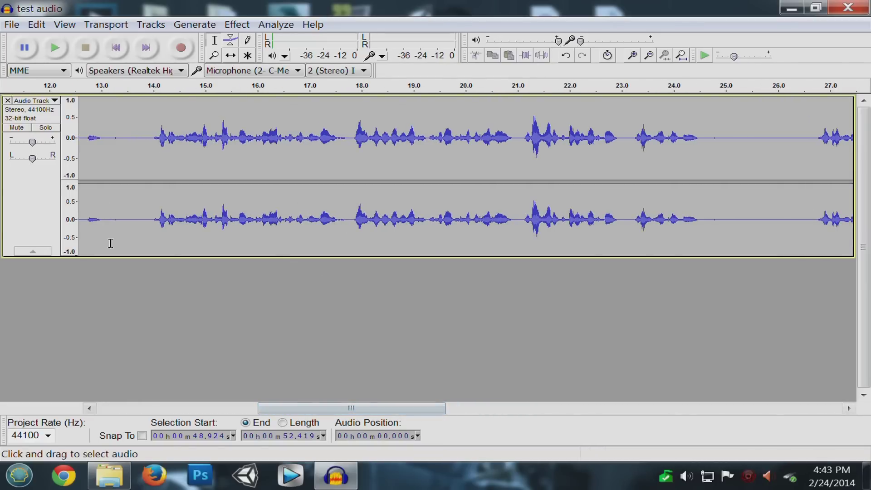
left_click_drag(369, 411, 192, 403)
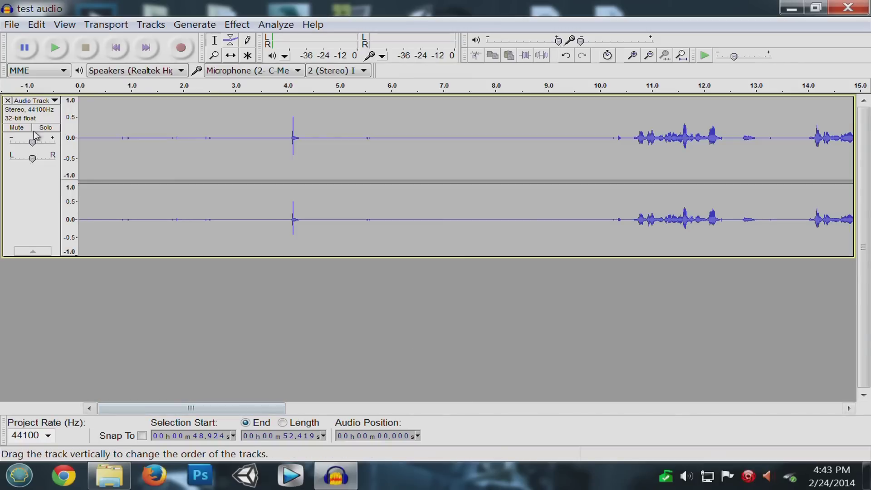
Step: Set up an export of the audio to the Desktop as an MP3 file named test audio 7
left_click(12, 24)
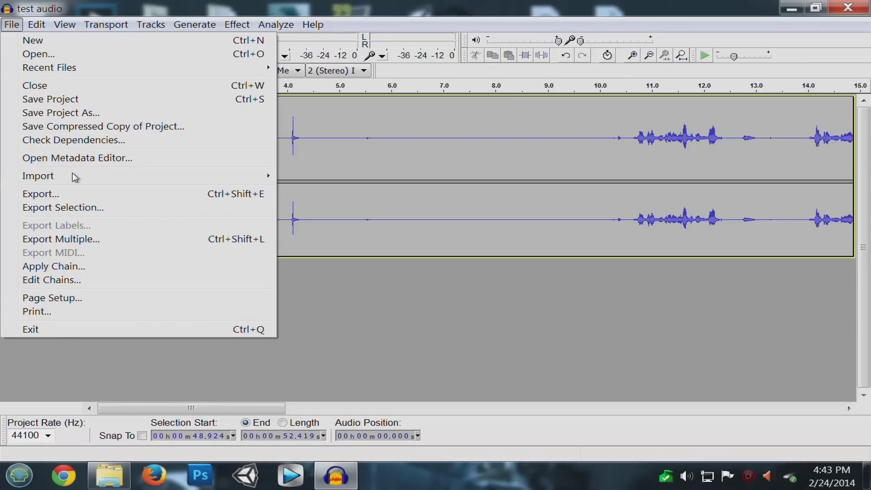
left_click(44, 195)
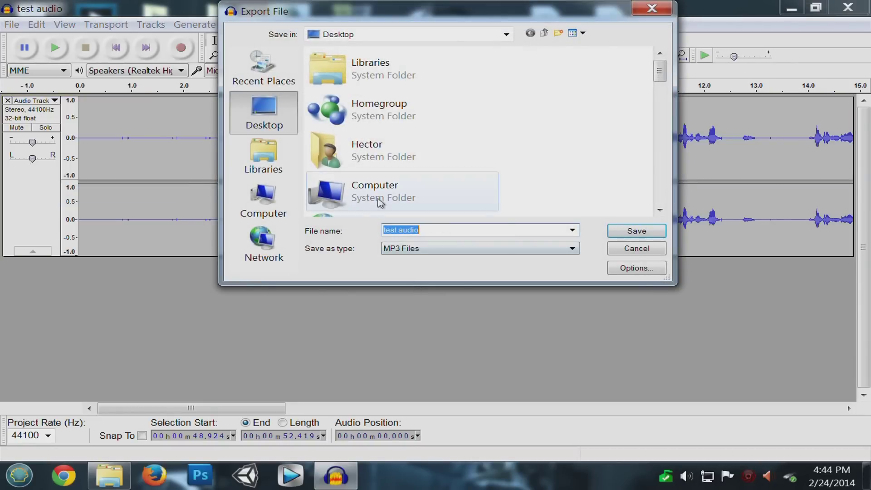
left_click(456, 230)
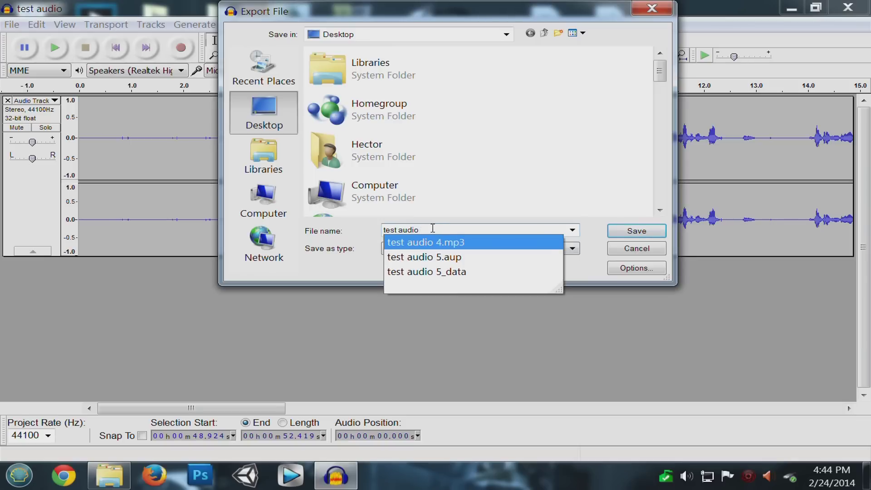
type("7")
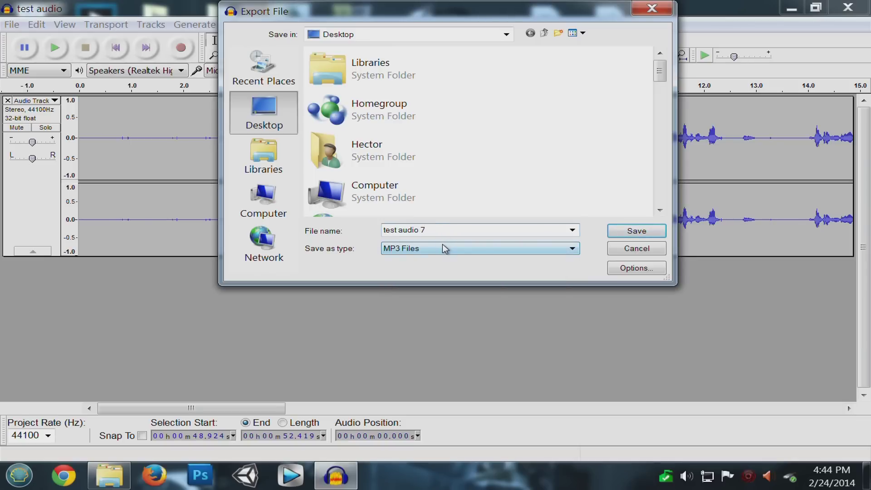
left_click(441, 252)
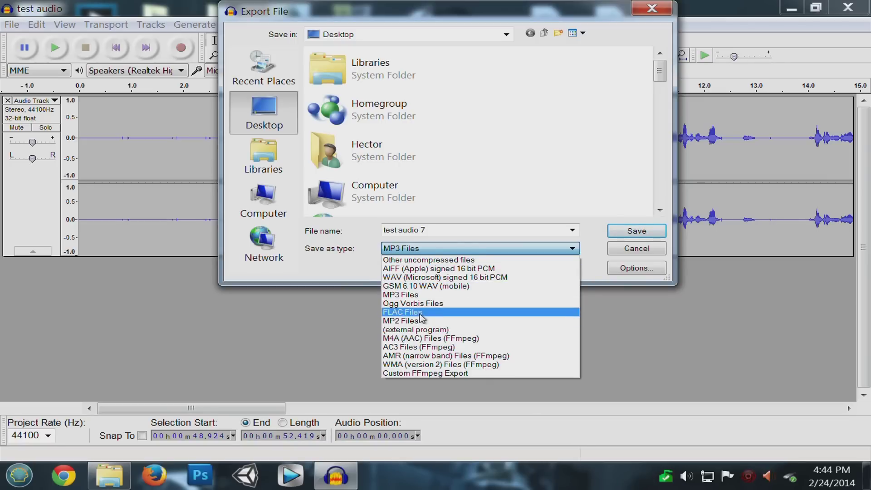
left_click(363, 270)
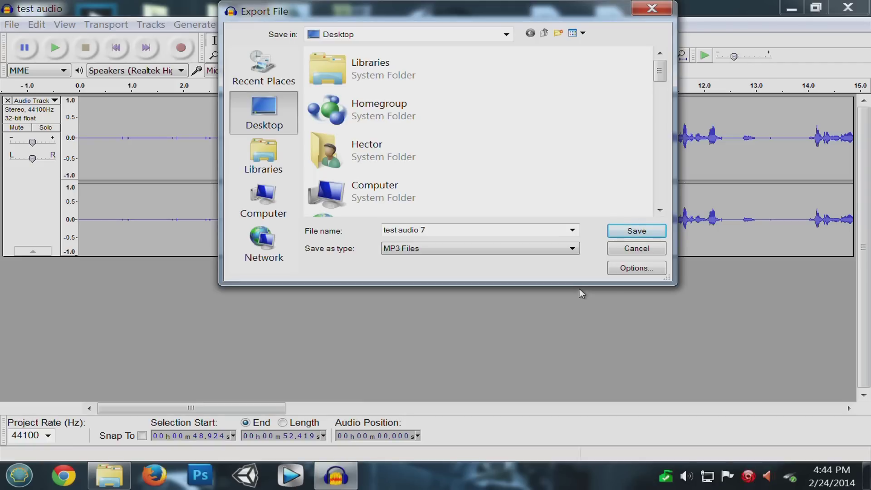
Step: Set the MP3 quality to 96 kbps and save the export with the metadata tags left blank
left_click(641, 268)
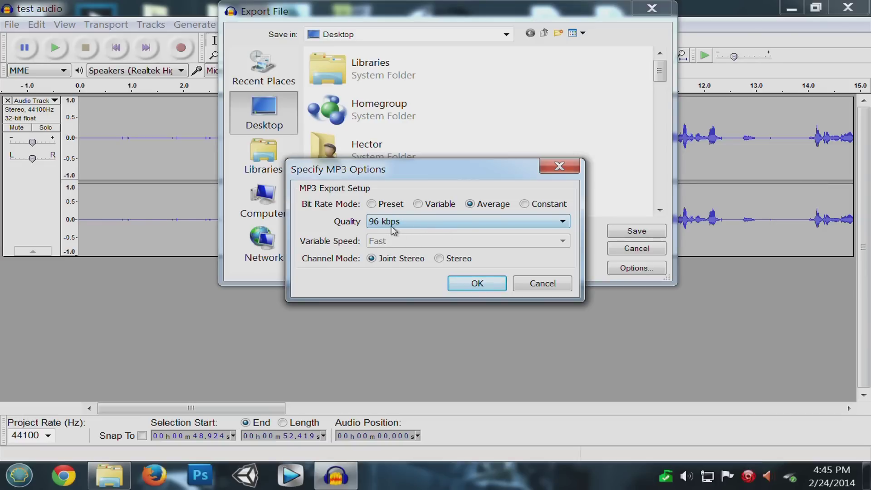
left_click(413, 226)
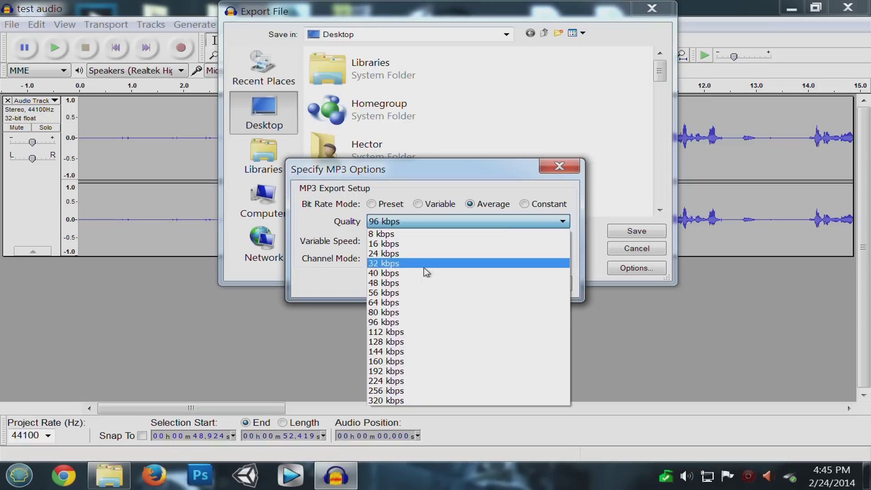
left_click(395, 323)
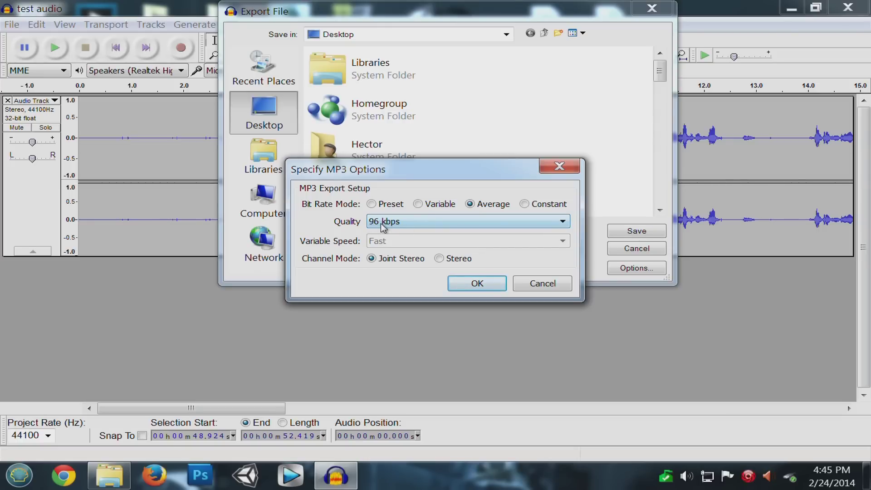
left_click(476, 284)
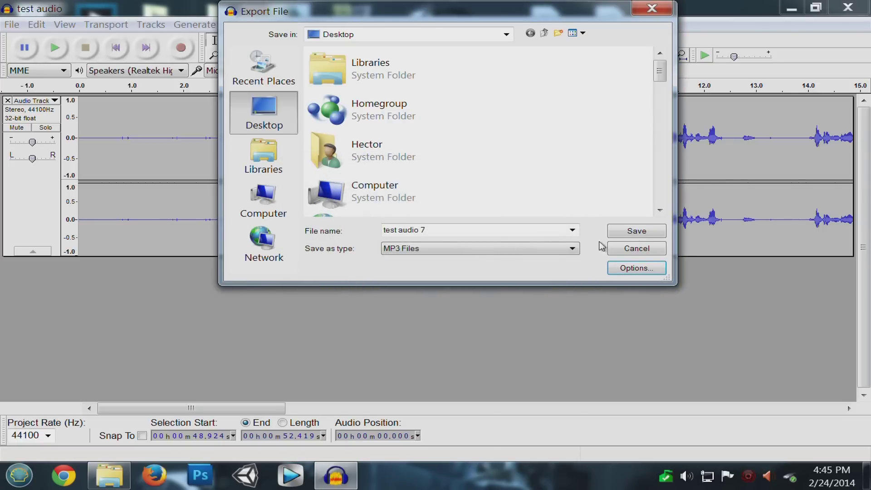
left_click(637, 231)
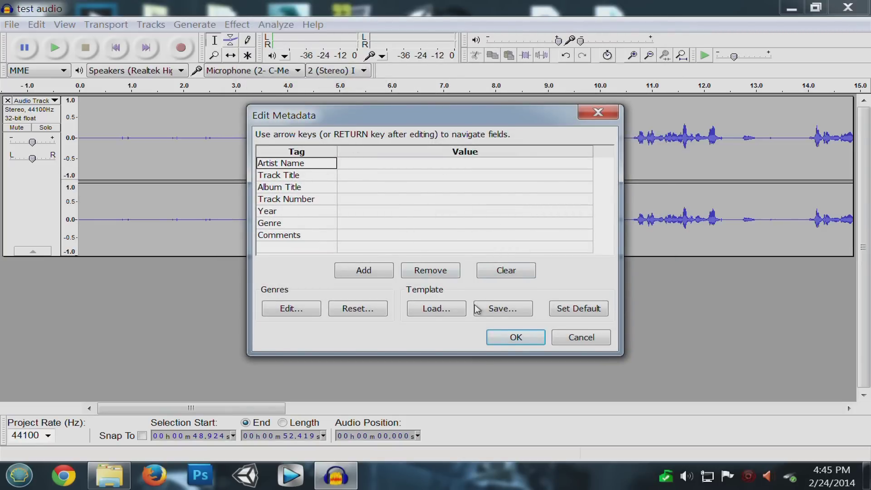
left_click(512, 343)
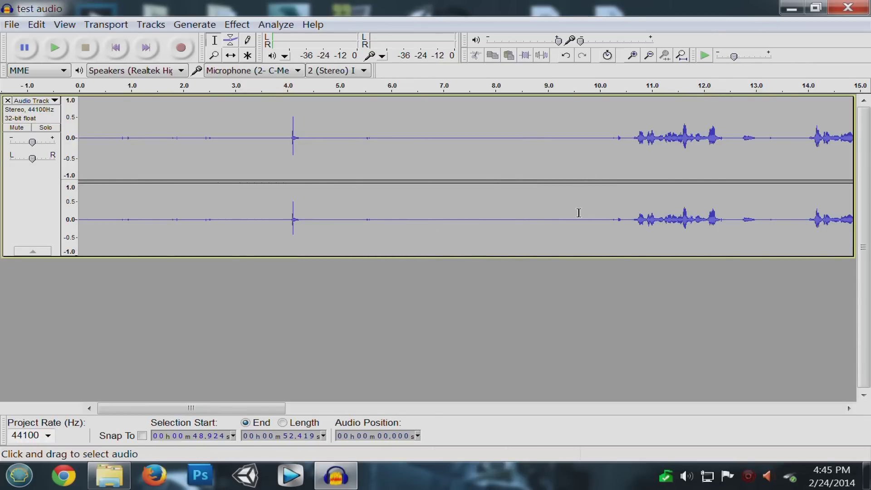
Step: Check the desktop for the exported test audio 7 file, and return to Audacity to view the available effects
left_click(792, 7)
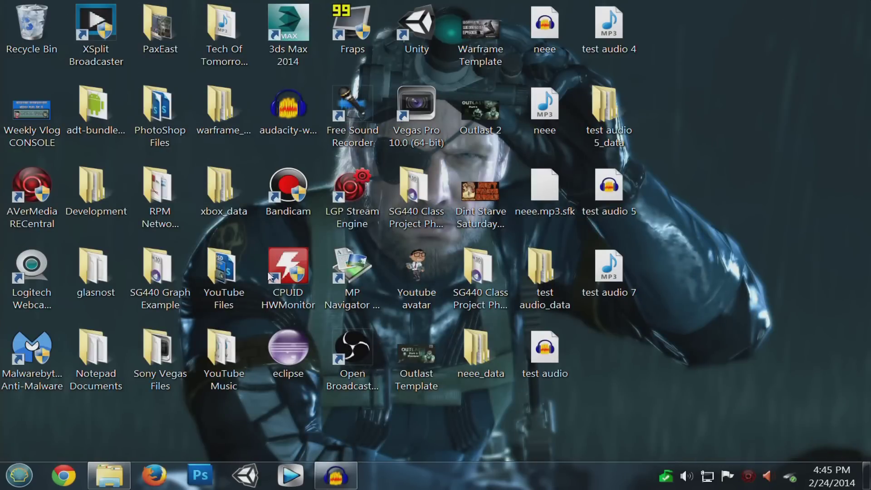
left_click(336, 475)
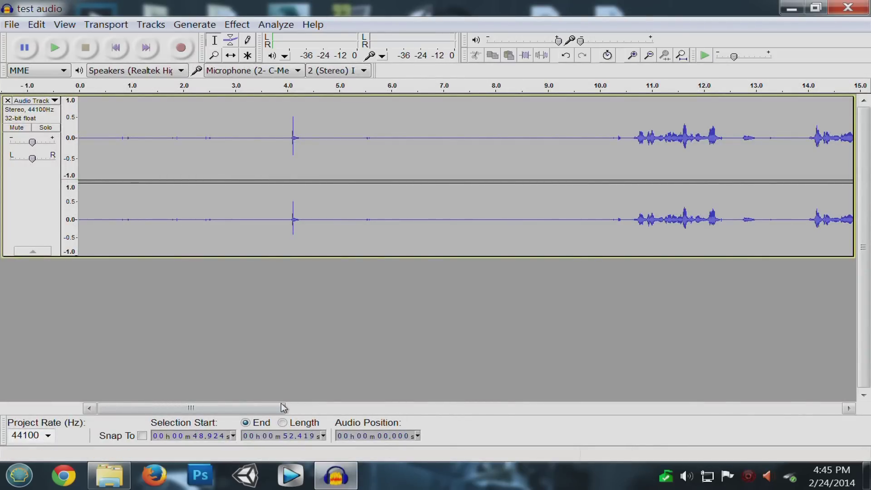
left_click_drag(277, 409, 516, 313)
left_click(236, 24)
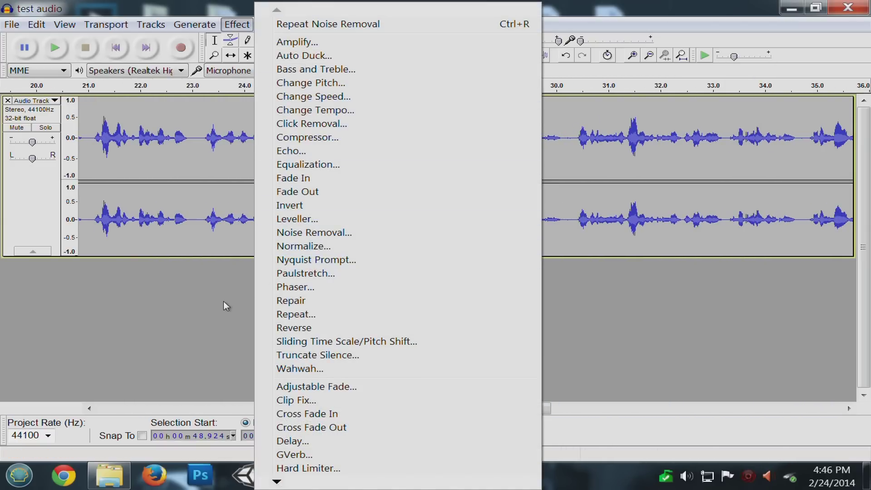
left_click(193, 318)
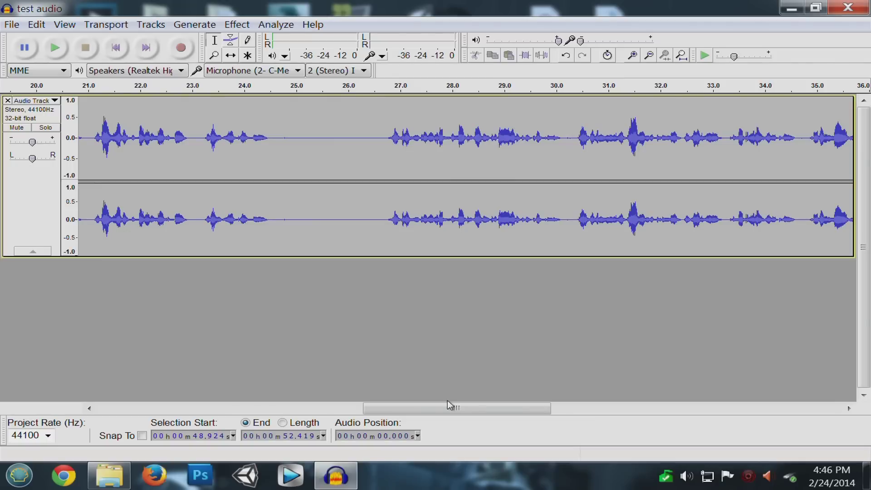
left_click_drag(450, 411, 699, 379)
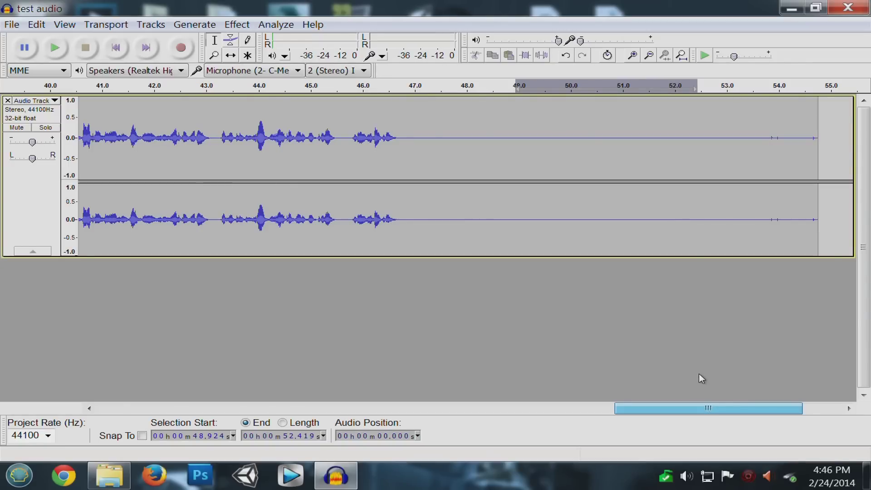
scroll(698, 373, "left", 2)
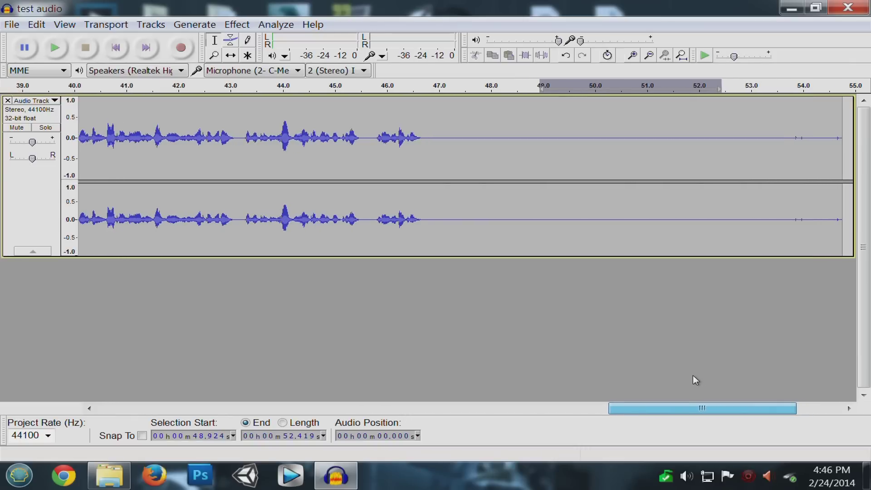
scroll(690, 377, "left", 4)
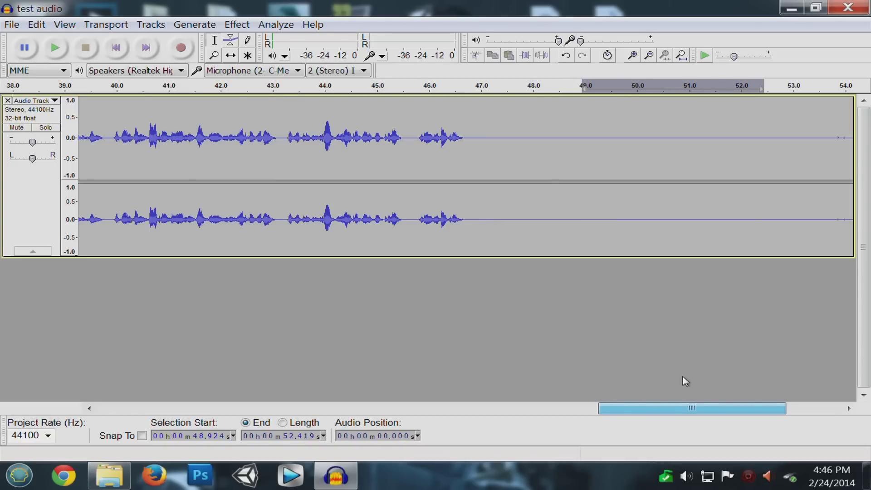
scroll(680, 379, "left", 3)
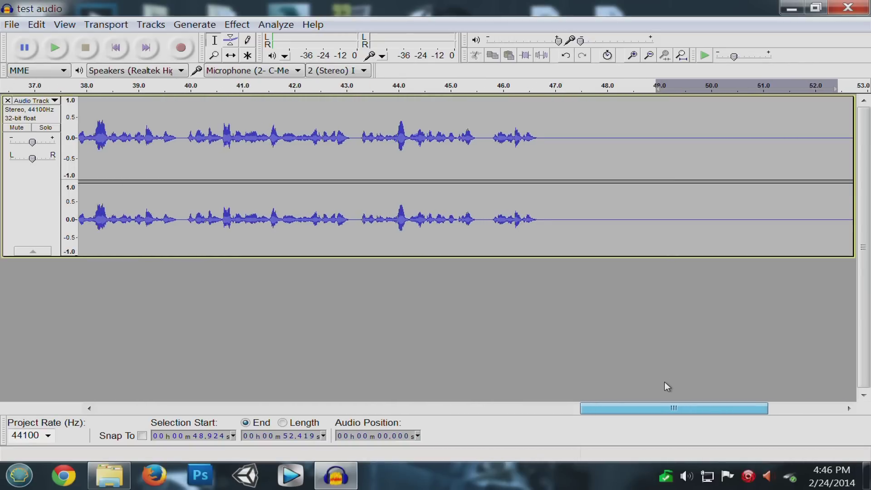
scroll(641, 381, "left", 3)
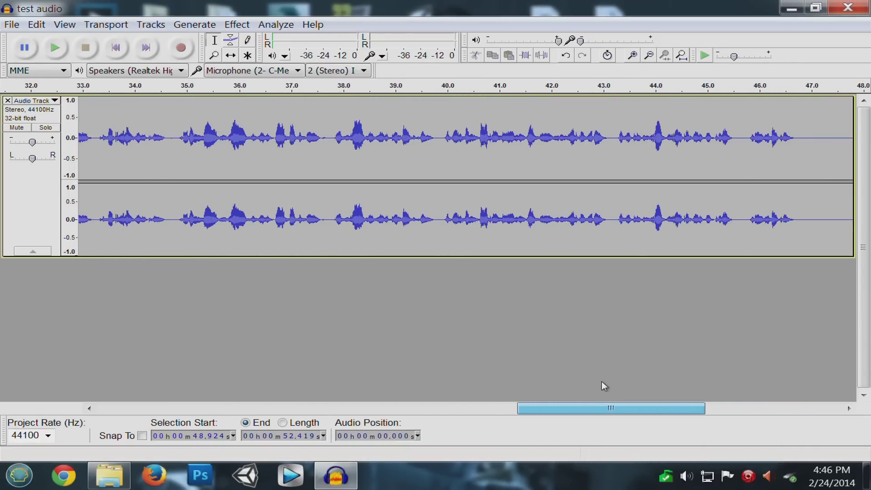